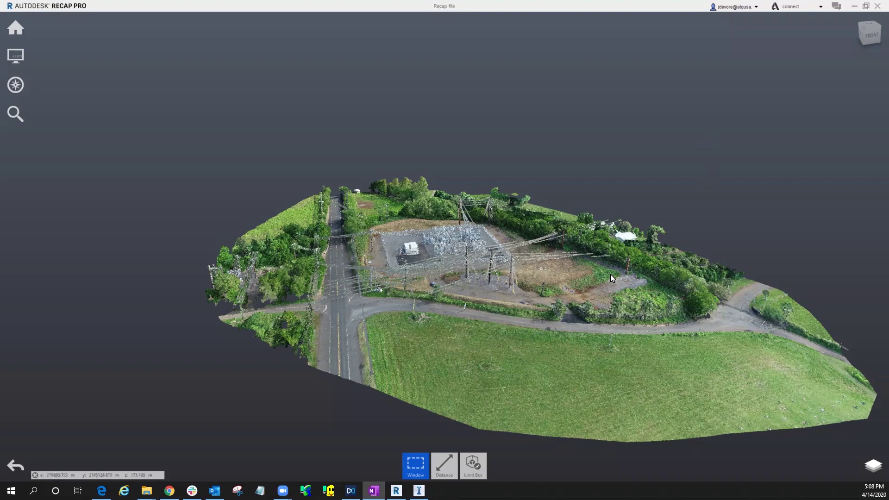
# - Window-select the utility poles and overhead wires and mark them Region > To be deleted
pyautogui.moveTo(672, 240); pyautogui.dragTo(617, 286)
pyautogui.scroll(5, 617, 286)
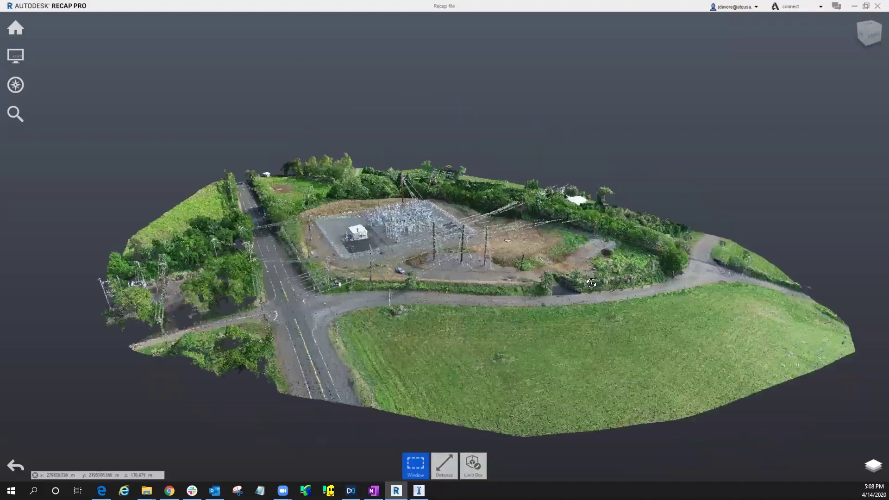
pyautogui.scroll(3, 847, 250)
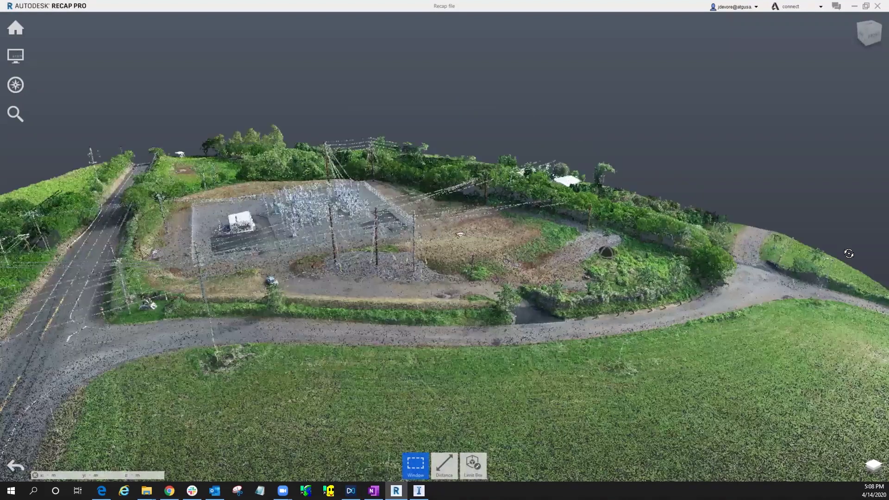
pyautogui.moveTo(860, 247); pyautogui.dragTo(479, 176)
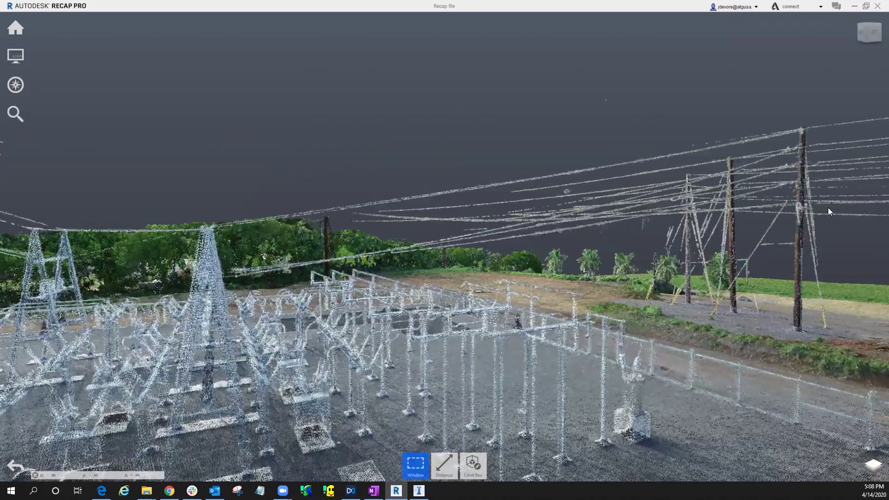
pyautogui.moveTo(604, 98); pyautogui.dragTo(867, 255)
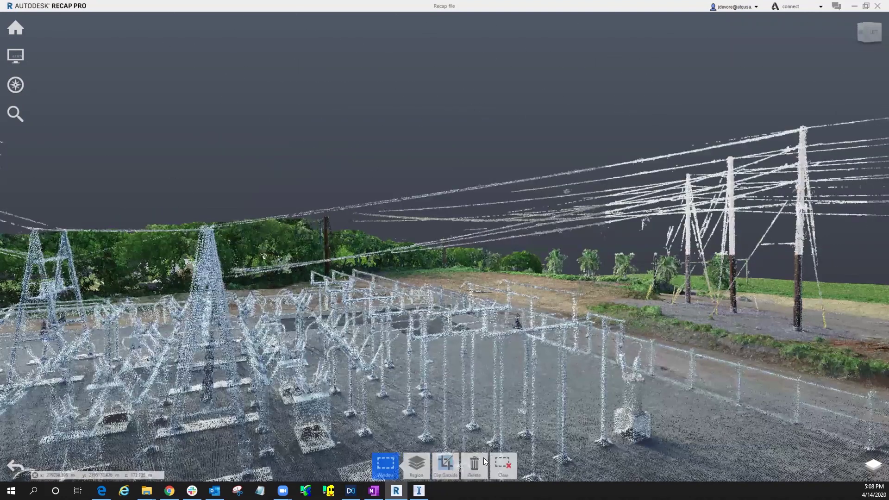
pyautogui.moveTo(412, 475)
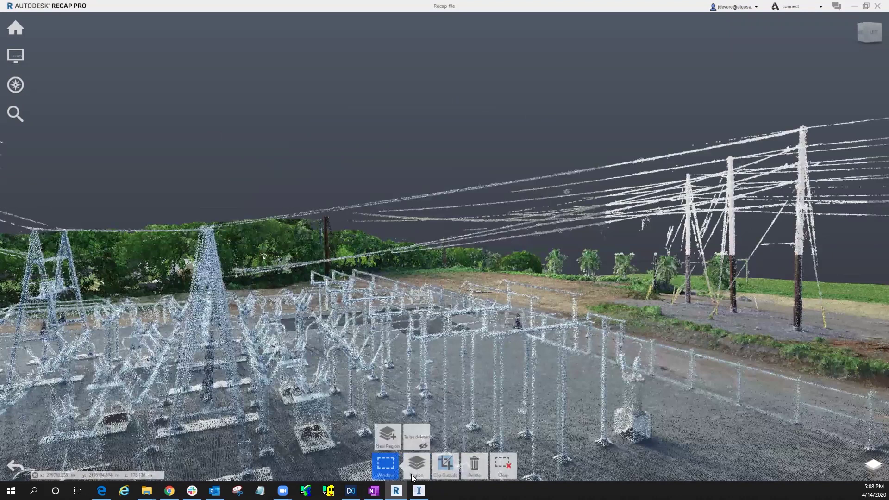
pyautogui.click(413, 436)
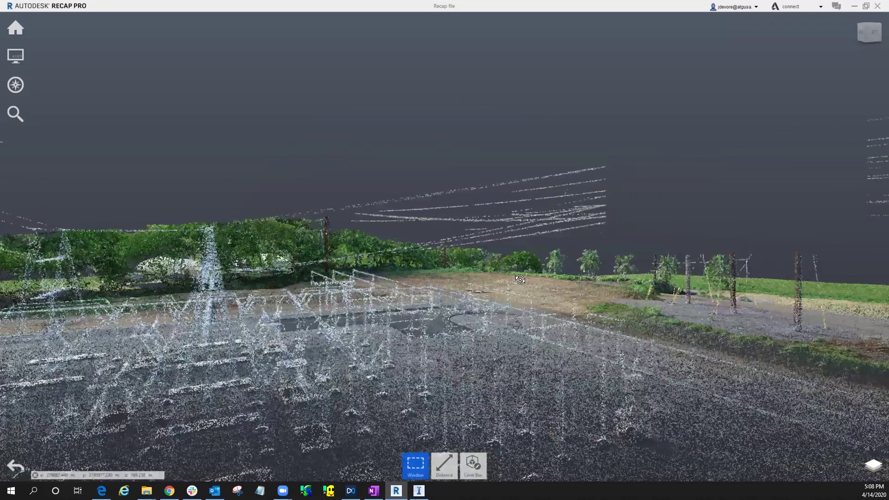
# - Delete the remaining stray points beside the substation the same way
pyautogui.moveTo(520, 279); pyautogui.dragTo(516, 268)
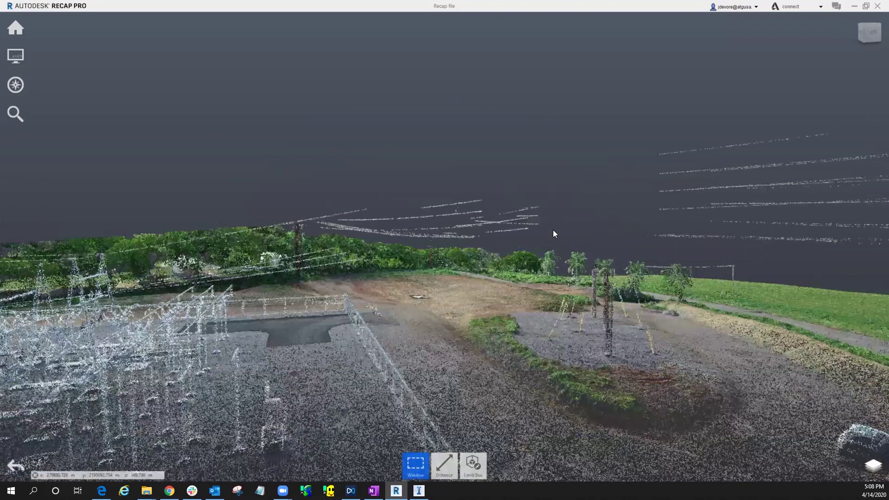
pyautogui.moveTo(544, 237); pyautogui.dragTo(249, 116)
pyautogui.moveTo(418, 461)
pyautogui.click(413, 434)
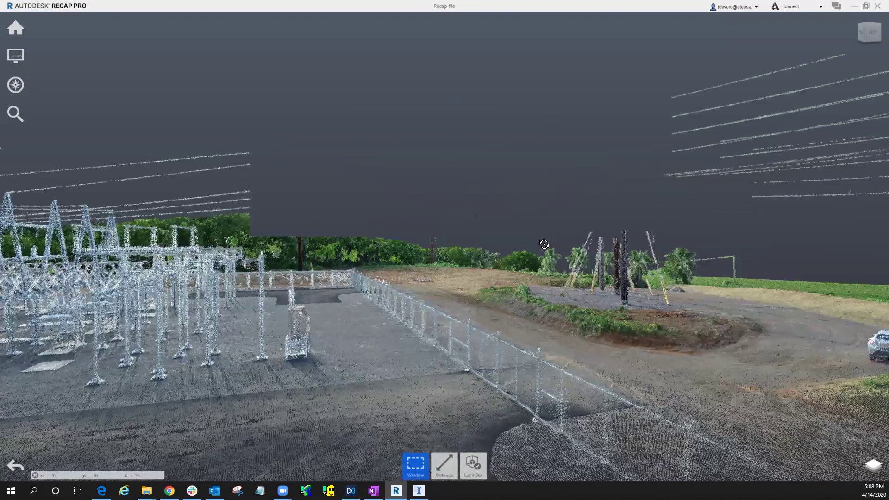
# - Fence-select the houses and trees at the right edge and send them to To be deleted
pyautogui.scroll(-6, 528, 192)
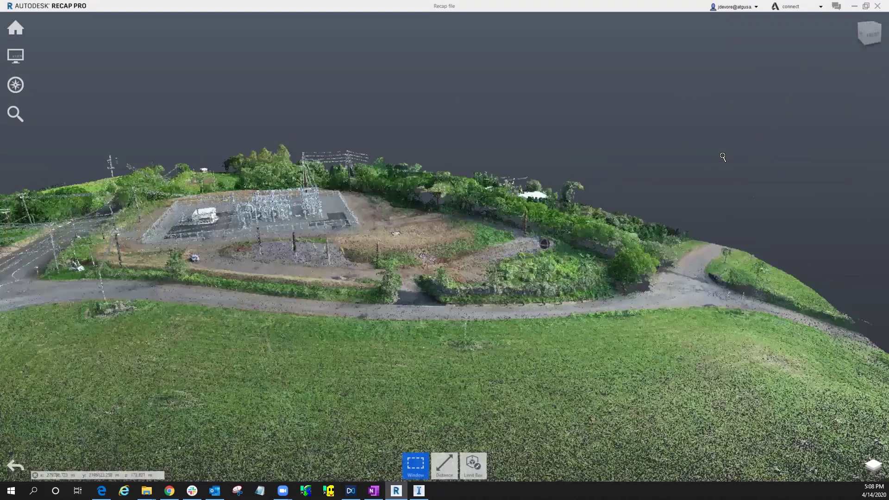
pyautogui.scroll(6, 651, 236)
pyautogui.moveTo(404, 458)
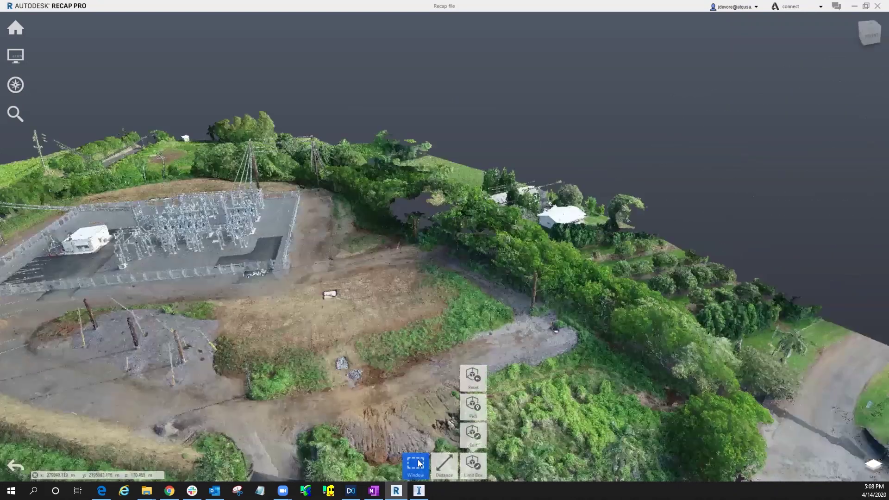
pyautogui.click(416, 409)
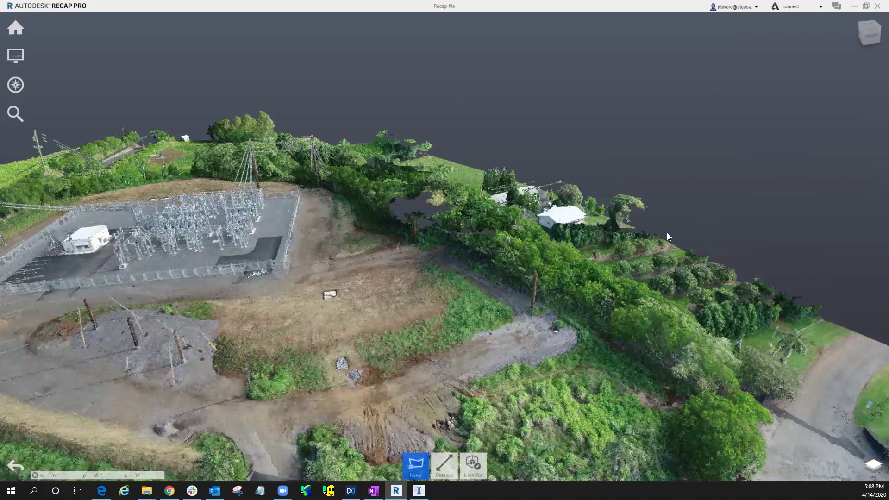
pyautogui.click(548, 181)
pyautogui.click(566, 138)
pyautogui.click(679, 151)
pyautogui.doubleClick(689, 163)
pyautogui.moveTo(411, 469)
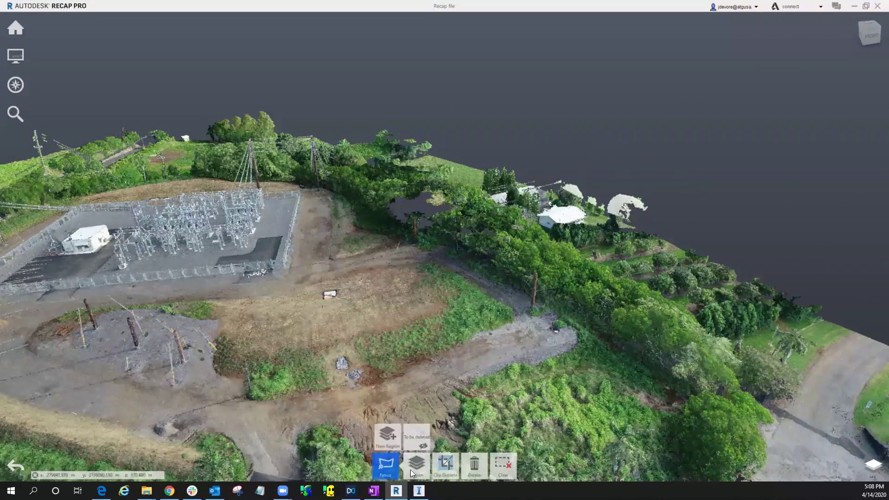
pyautogui.click(418, 436)
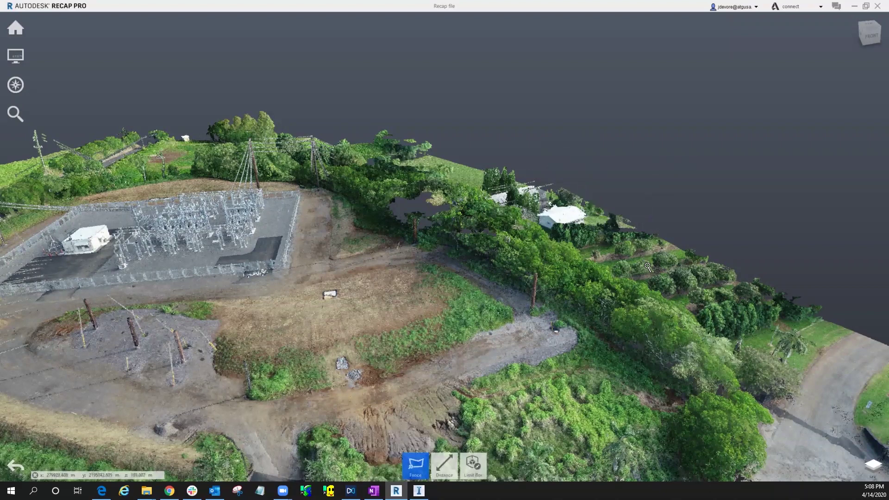
pyautogui.scroll(-3, 598, 326)
pyautogui.scroll(-3, 408, 304)
pyautogui.moveTo(408, 303); pyautogui.dragTo(458, 453)
# - Drag Recap file.rcp into the InfraWorks Tech Talk model and Close & Refresh the data source
pyautogui.moveTo(445, 465)
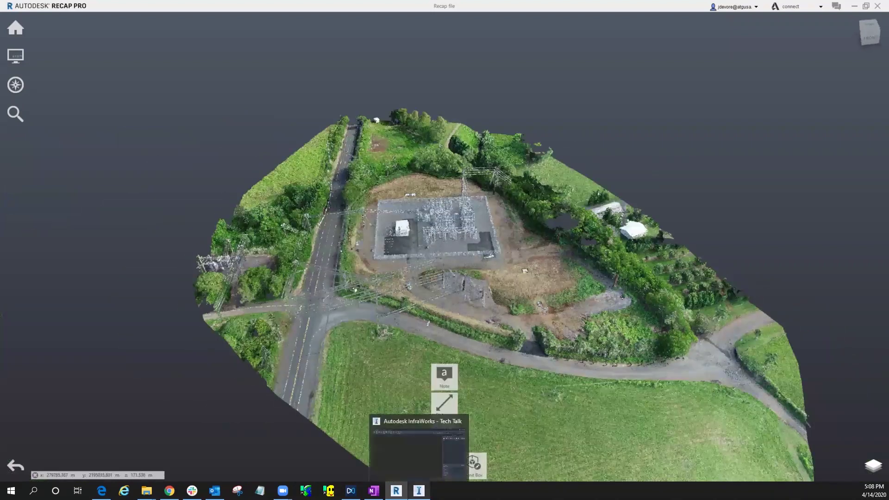
pyautogui.click(419, 490)
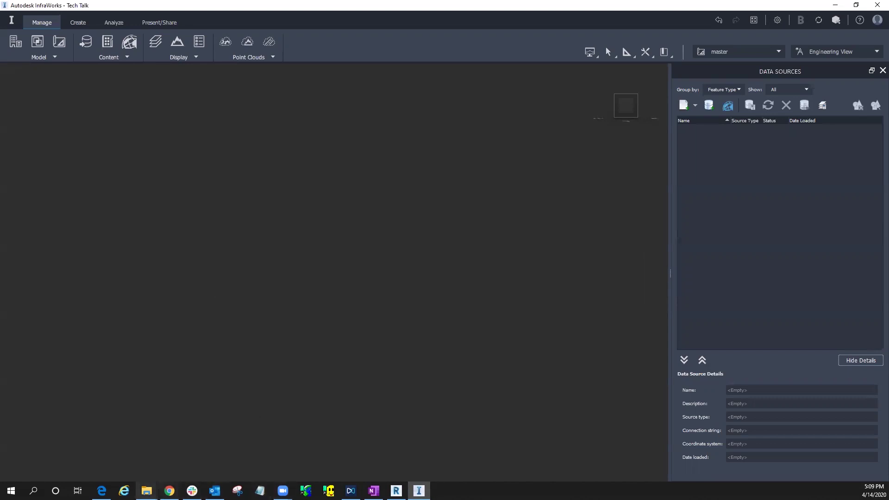
pyautogui.moveTo(146, 491)
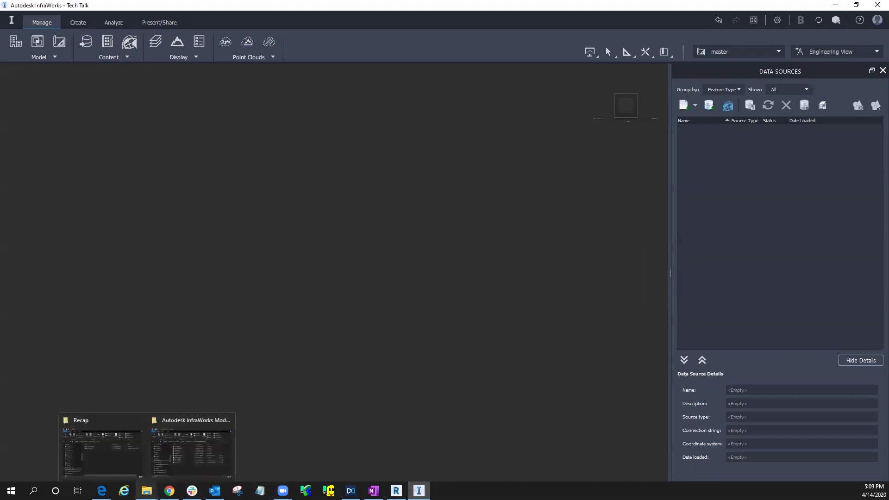
pyautogui.click(125, 431)
pyautogui.moveTo(199, 148); pyautogui.dragTo(358, 404)
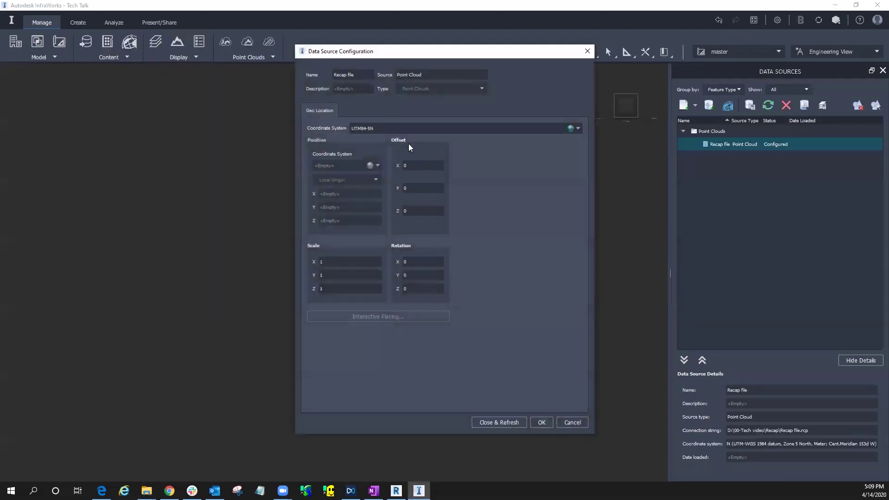
pyautogui.click(496, 424)
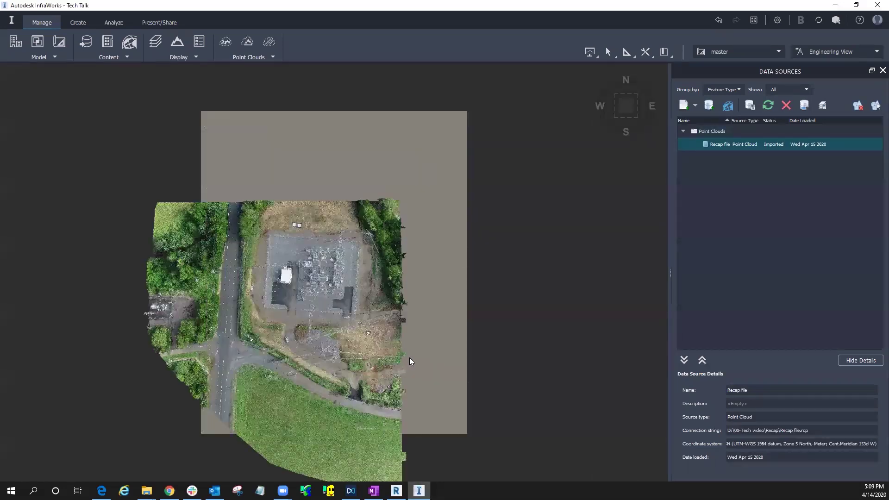
# - In Point Cloud Terrain, set the export option to ground and linear points
pyautogui.moveTo(384, 340); pyautogui.dragTo(304, 181, button='middle')
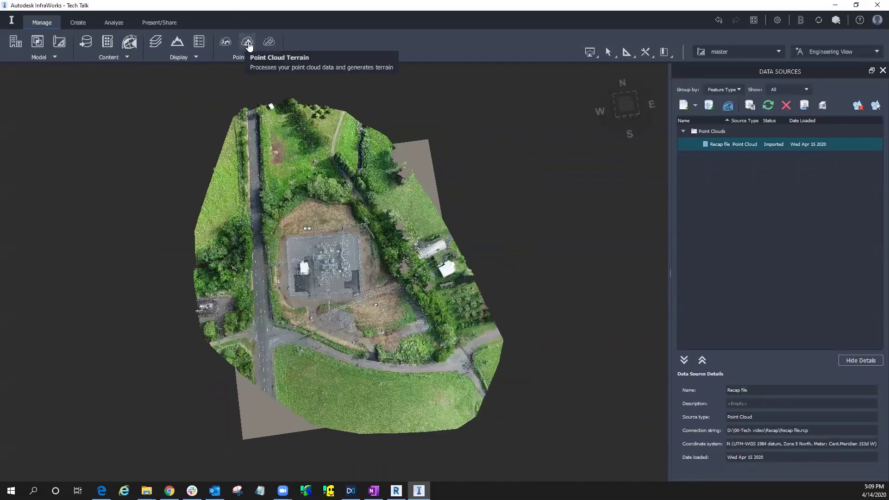
pyautogui.click(248, 43)
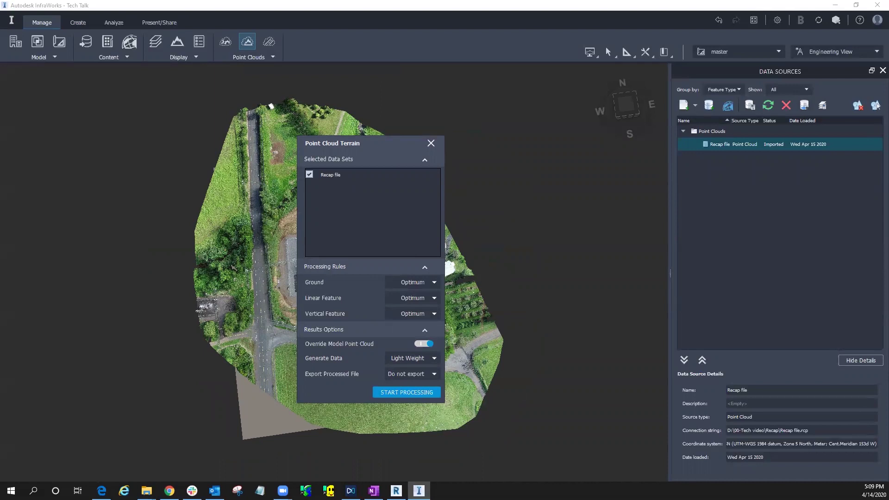
pyautogui.click(427, 373)
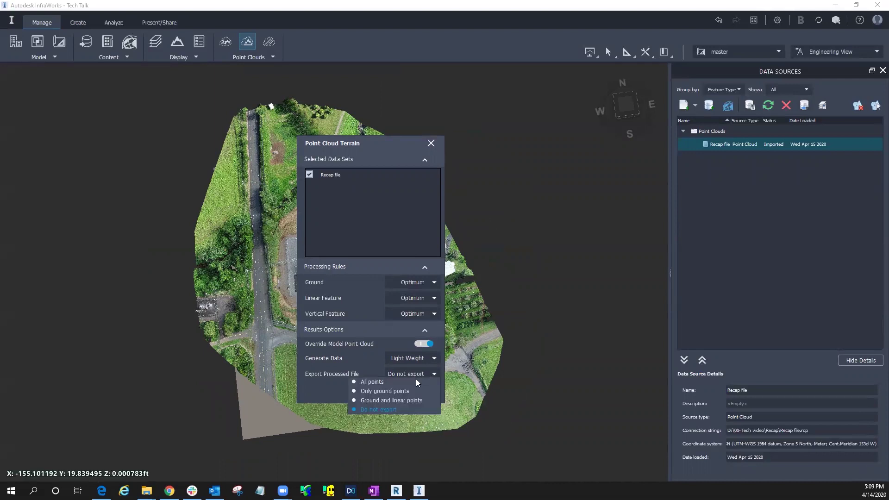
pyautogui.click(369, 401)
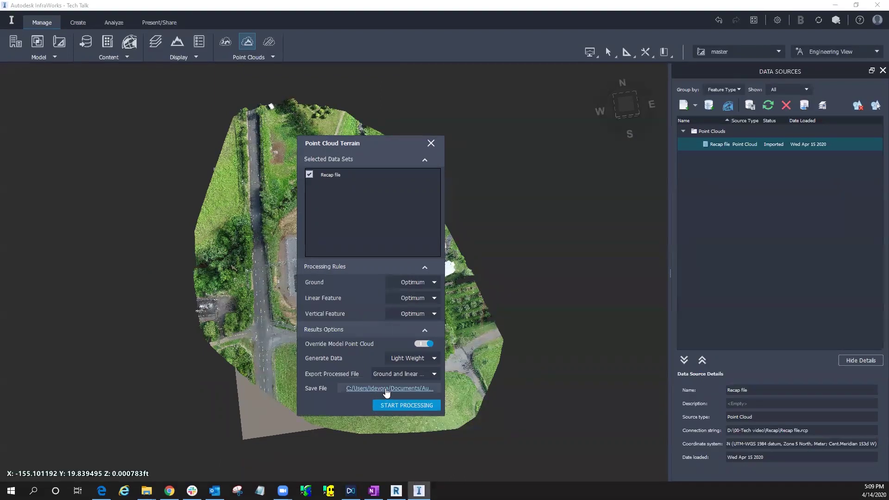
# - Set the save folder to Tech Talk.files and start processing the terrain
pyautogui.click(380, 390)
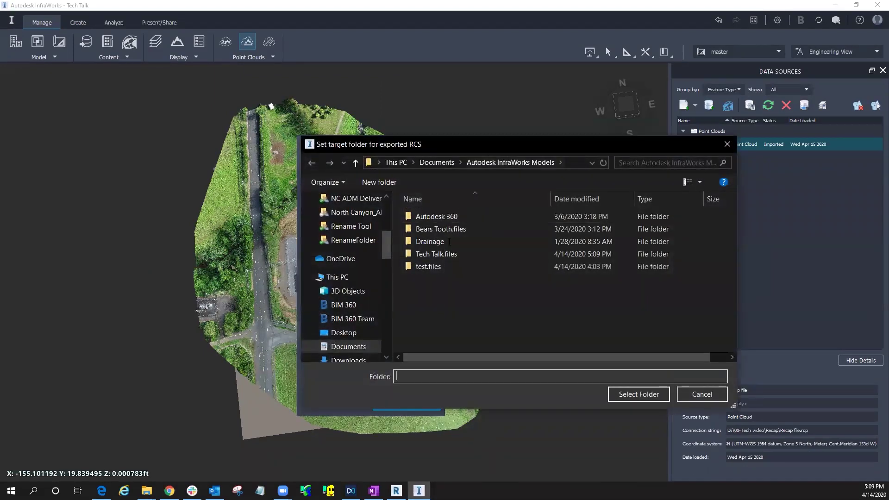
pyautogui.click(430, 253)
pyautogui.doubleClick(430, 254)
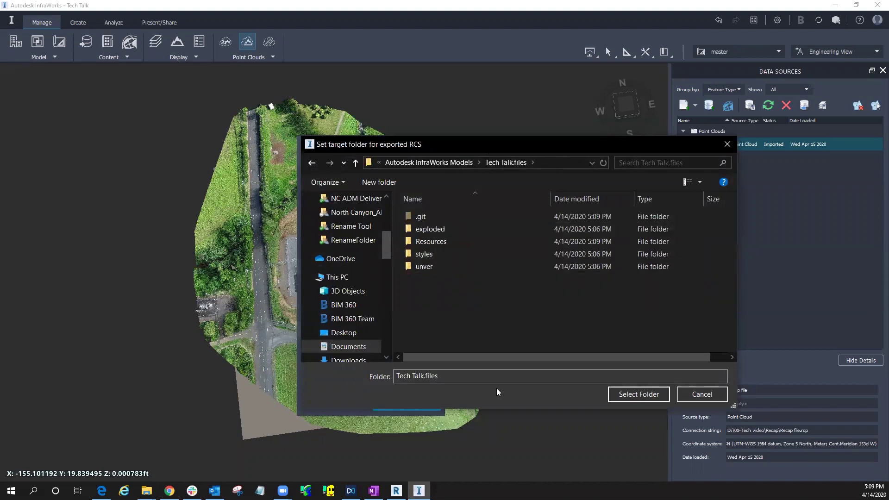
pyautogui.click(652, 394)
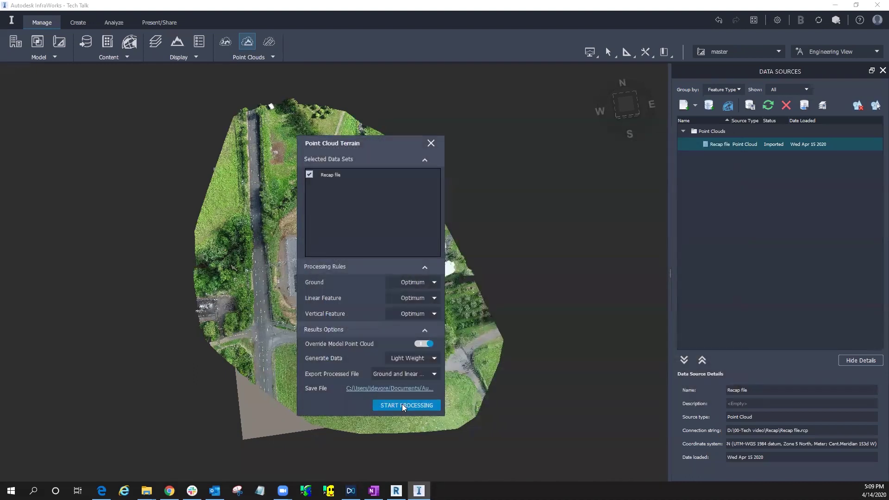
pyautogui.click(402, 405)
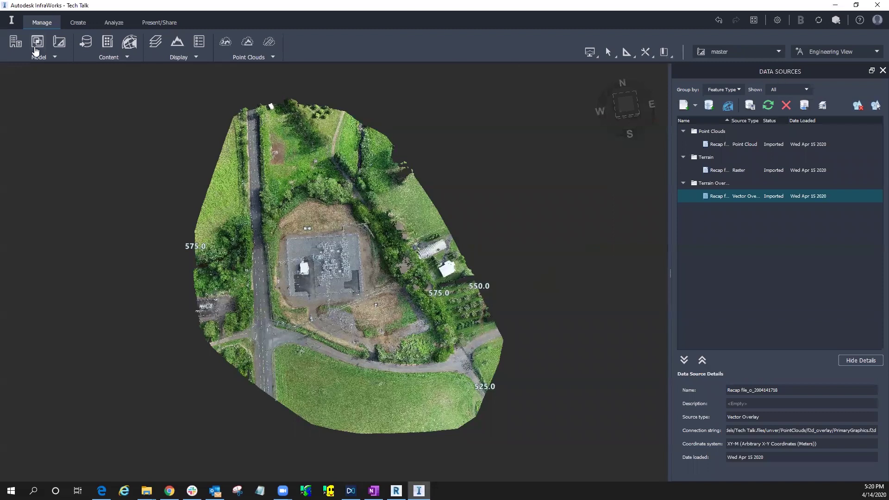
# - Open Model Explorer and orbit to an oblique view of the 525–575 contoured terrain
pyautogui.click(37, 41)
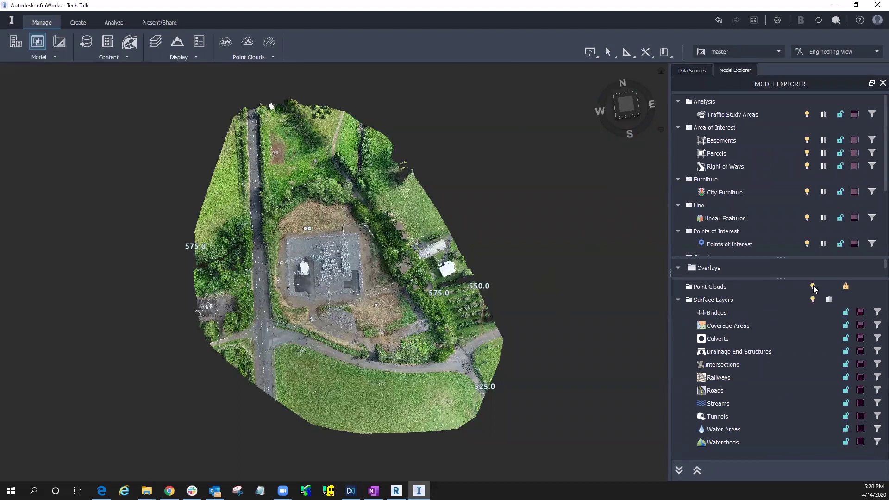
pyautogui.keyDown('shift'); pyautogui.moveTo(383, 365); pyautogui.dragTo(398, 420, button='middle'); pyautogui.keyUp('shift')
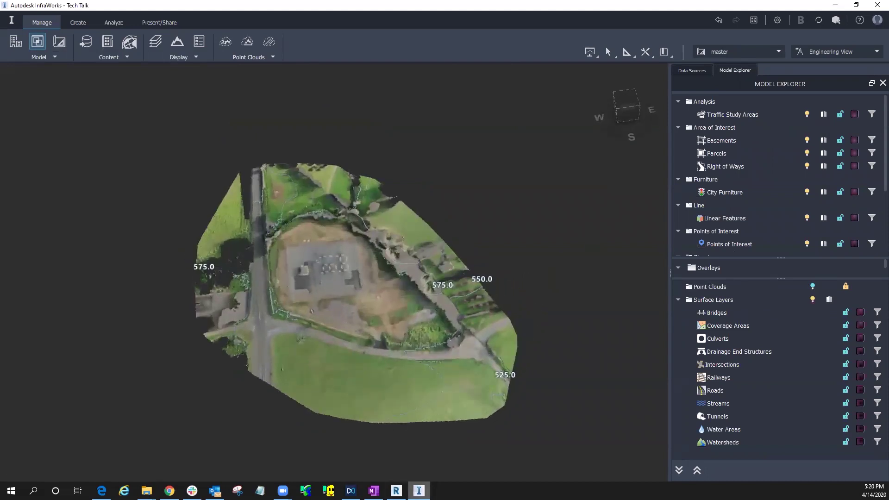
# - Save the current ReCap project and create a new point cloud project named '1st run w infra'
pyautogui.hotkey('alt', 'Tab')
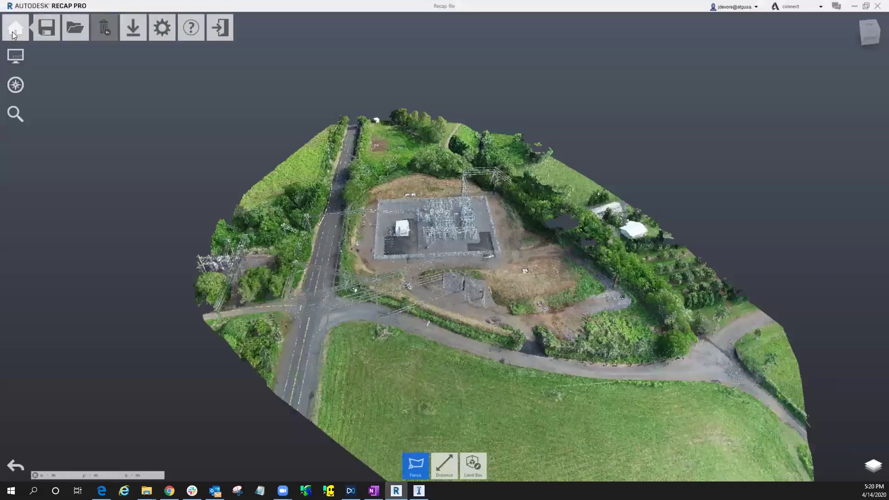
pyautogui.click(16, 14)
pyautogui.click(56, 73)
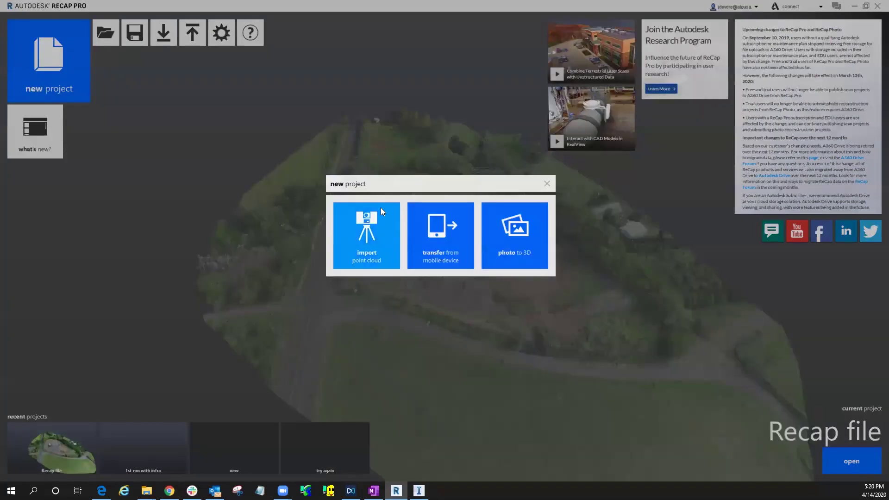
pyautogui.click(379, 210)
pyautogui.click(477, 252)
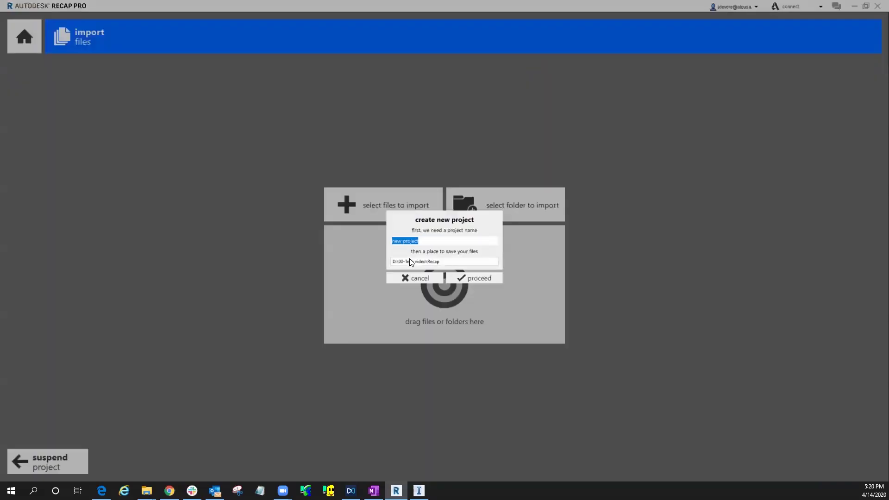
pyautogui.write('1st run w infra')
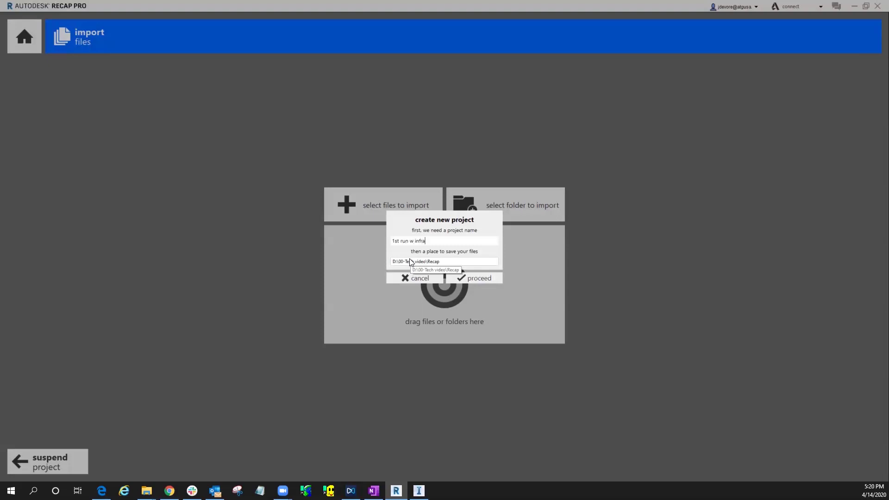
pyautogui.click(485, 274)
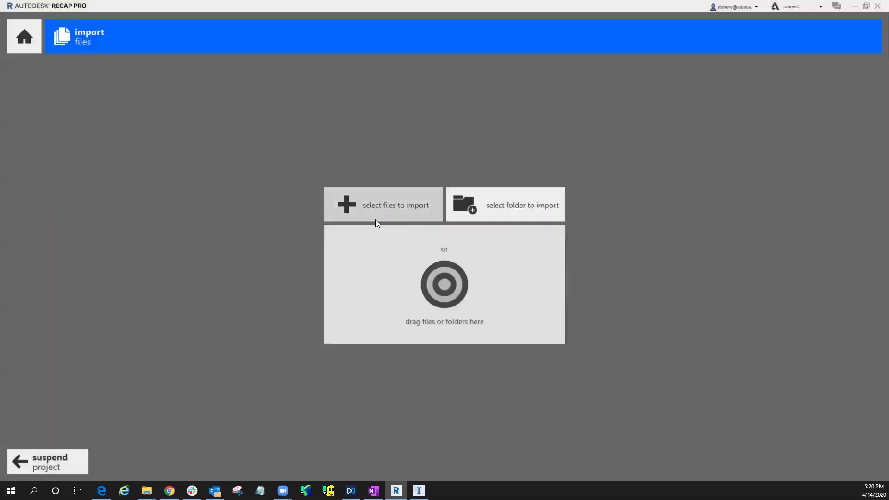
# - Import Recap file_2020-04-14_17-09-56.rcs from the PointCloudDerivatives folder
pyautogui.click(375, 220)
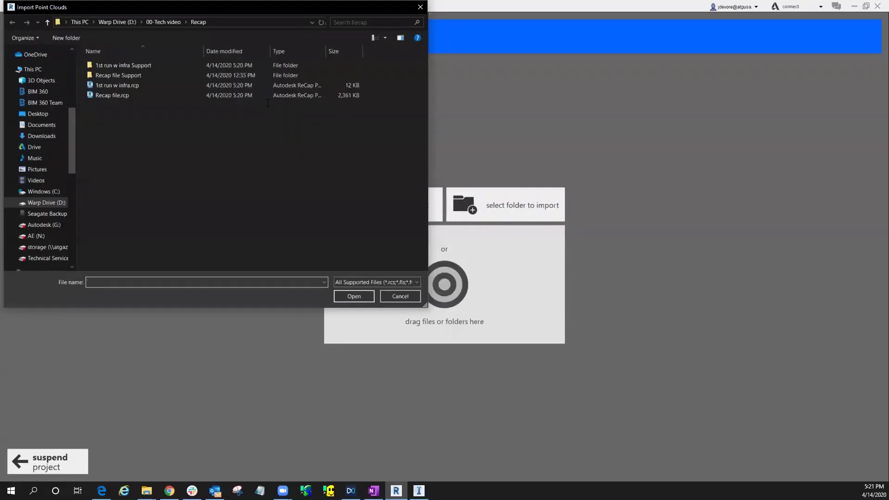
pyautogui.hotkey('alt', 'd')
pyautogui.write('C:\\Users\\jdevore\\Documents\\Autodesk InfraWorks Models\\Tech Talk.files\\PointCloudDerivatives')
pyautogui.press('Return')
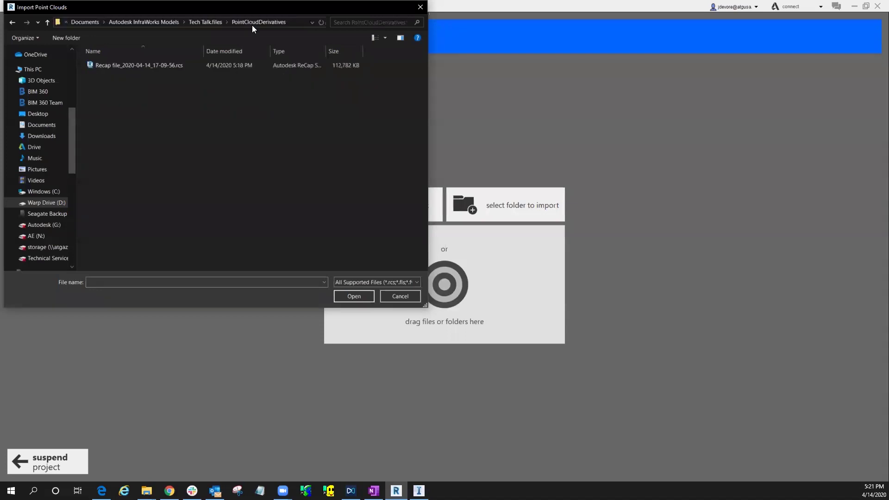
pyautogui.click(156, 66)
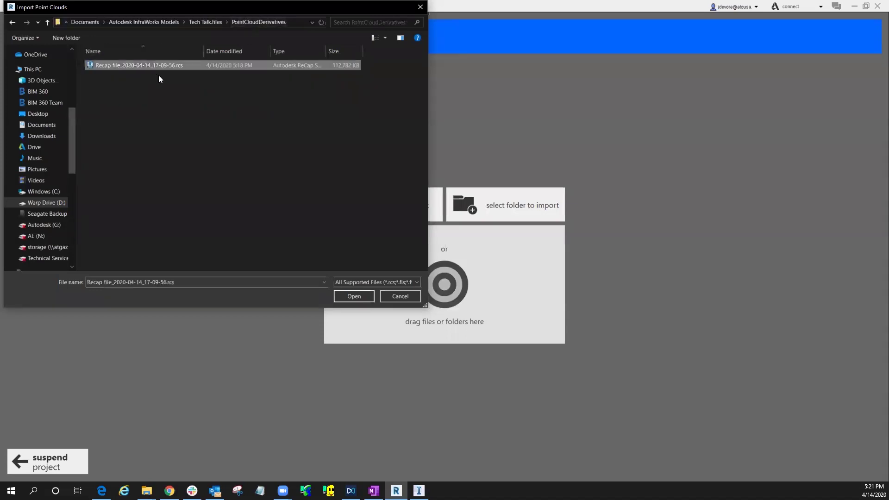
pyautogui.click(351, 297)
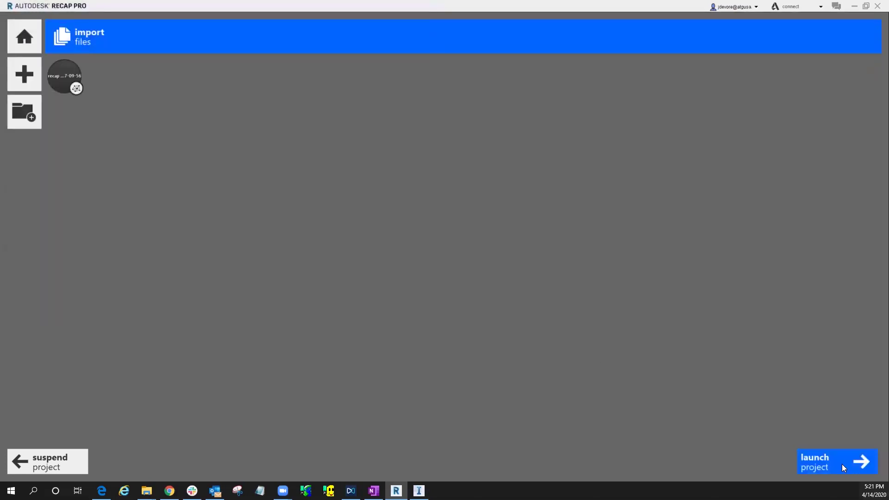
# - Launch the '1st run w infra' project and delete the stray tree points above the ground
pyautogui.click(842, 464)
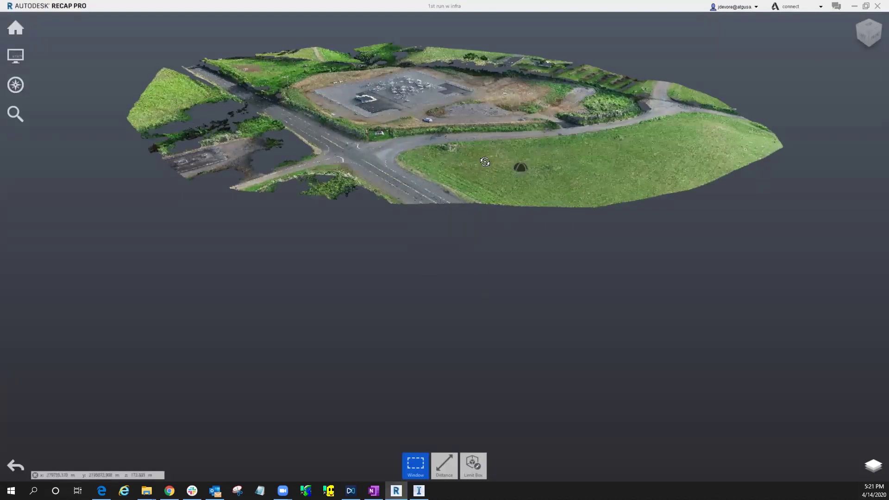
pyautogui.scroll(3, 484, 161)
pyautogui.moveTo(484, 164); pyautogui.dragTo(640, 106)
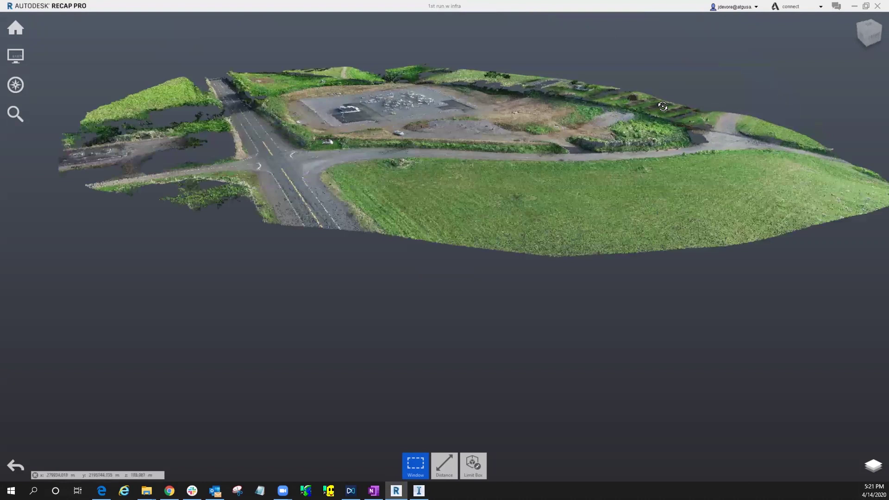
pyautogui.scroll(5, 646, 99)
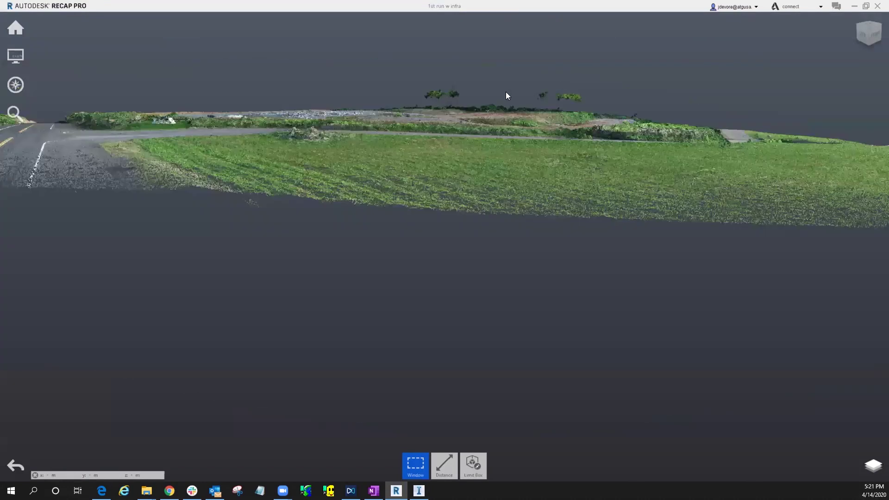
pyautogui.scroll(2, 509, 84)
pyautogui.scroll(2, 597, 115)
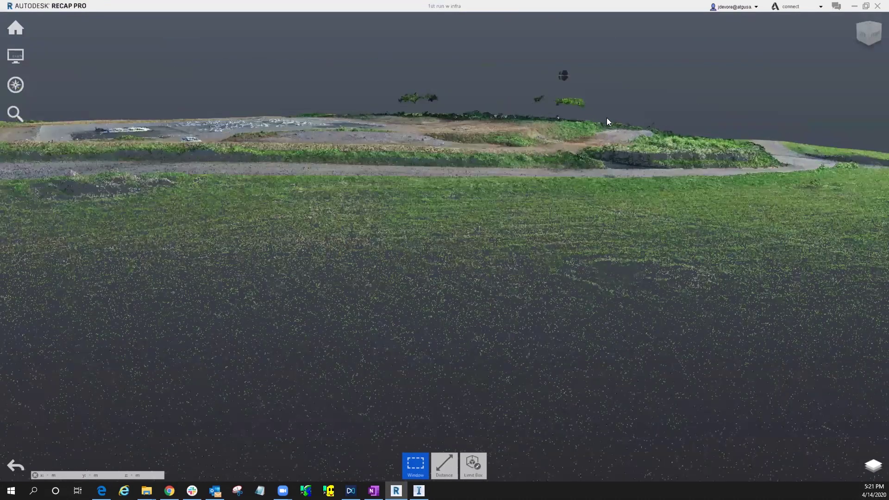
pyautogui.press('Delete')
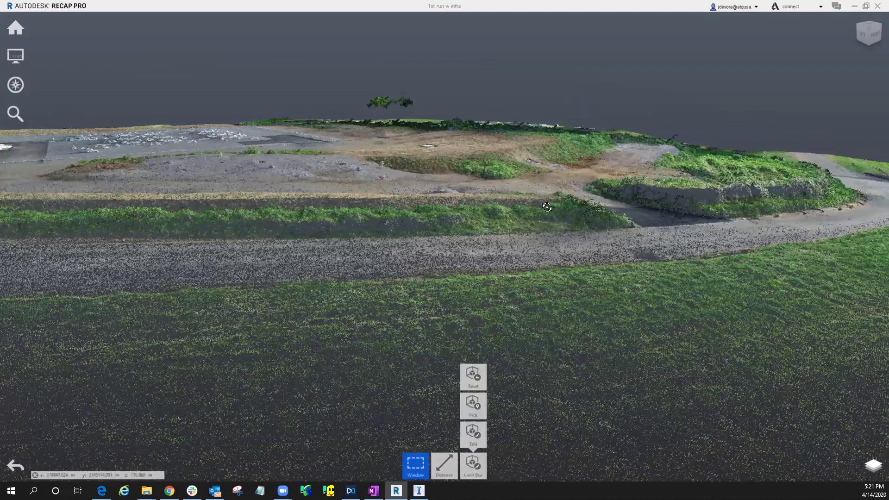
pyautogui.moveTo(638, 405); pyautogui.dragTo(542, 260)
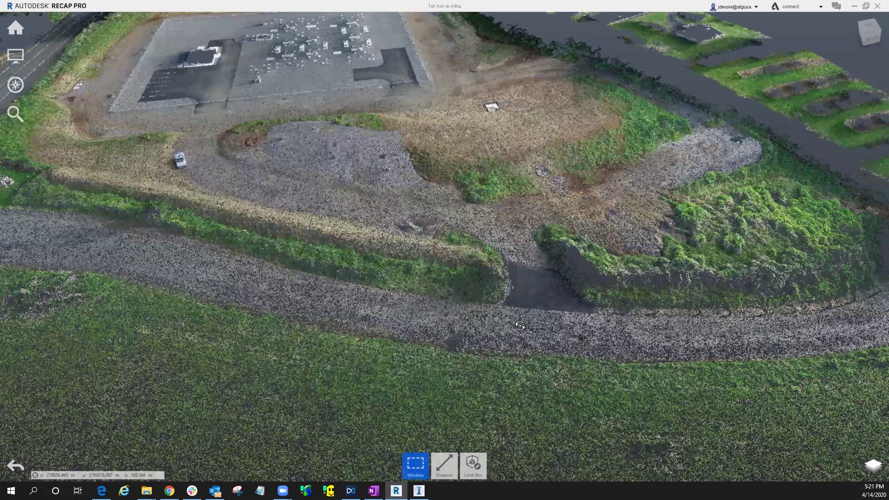
pyautogui.scroll(-5, 518, 371)
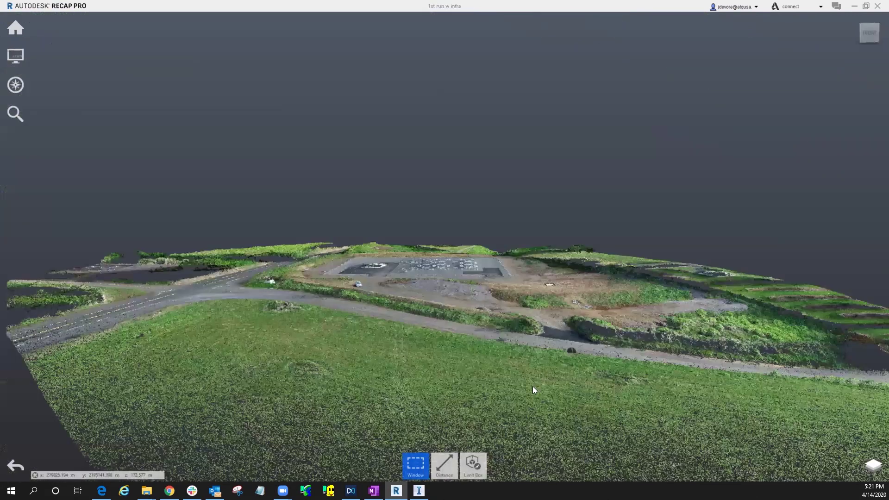
pyautogui.scroll(5, 535, 382)
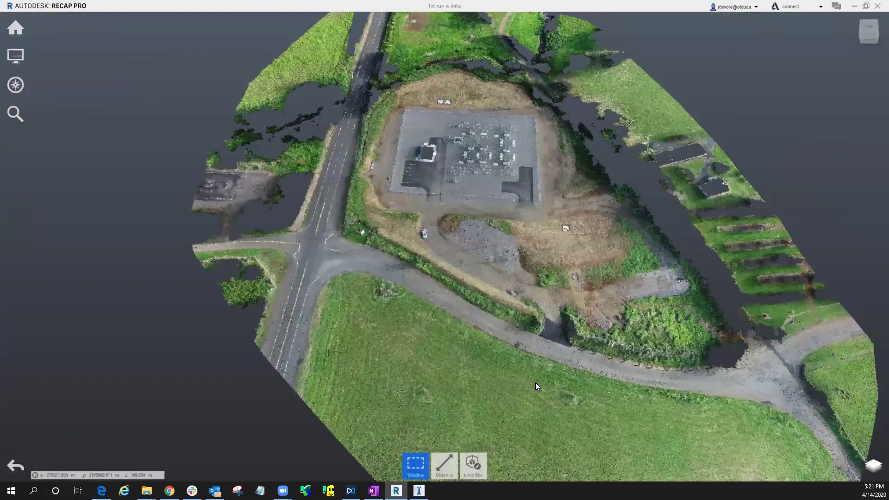